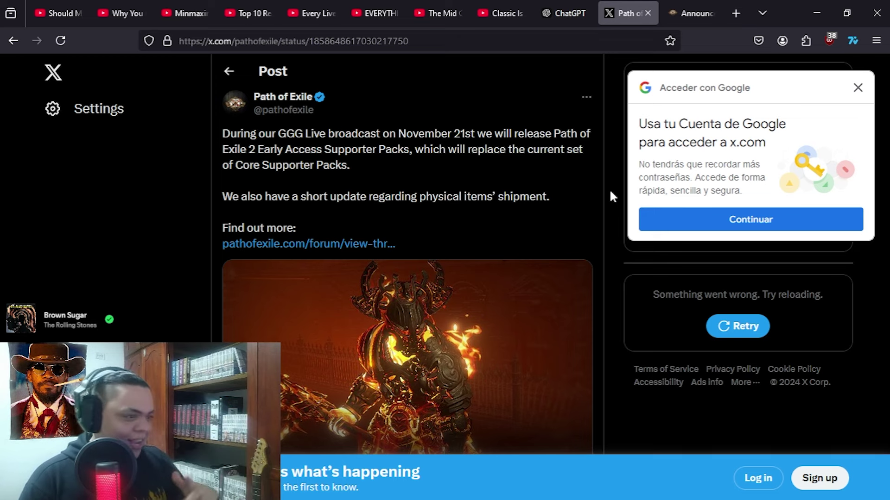
scroll(610, 193, "down", 2)
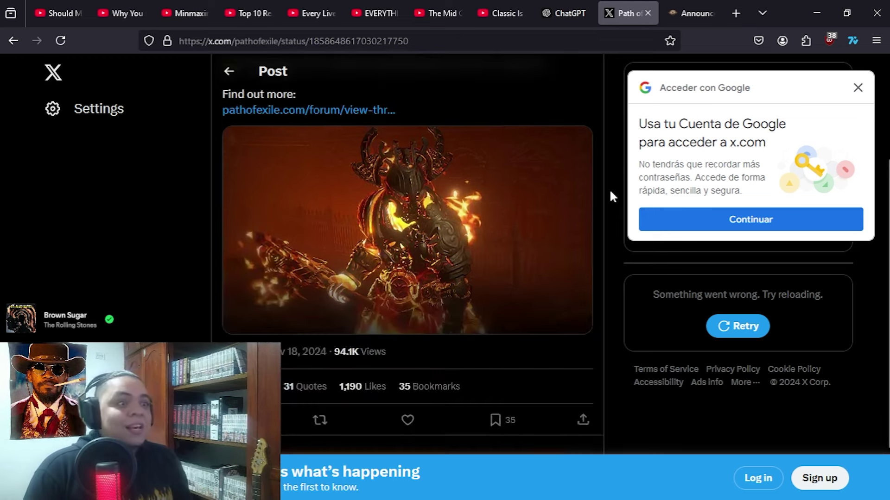
scroll(610, 192, "down", 1)
scroll(610, 197, "up", 3)
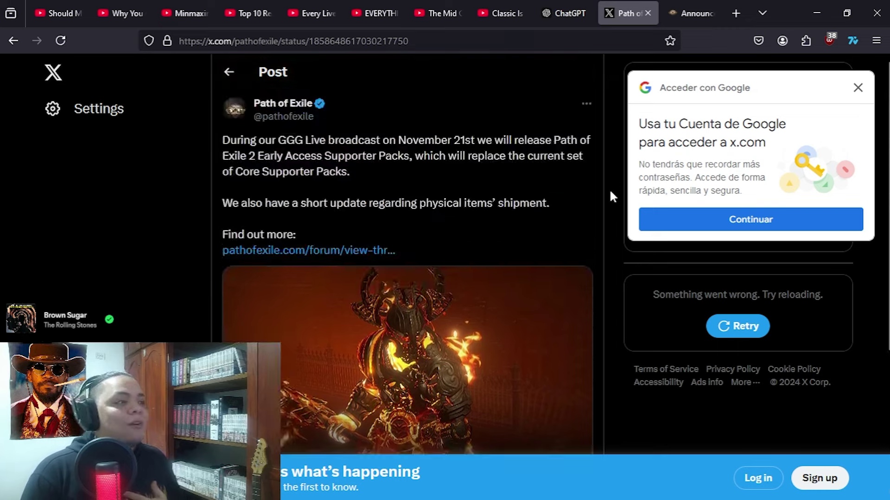
- Try twice to open the Path of Exile profile, dismissing the sign-in prompt each time
left_click(270, 111)
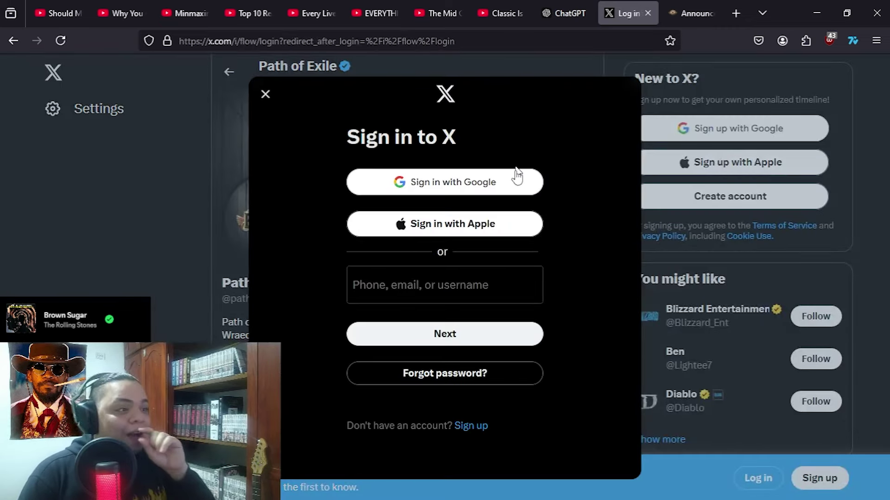
left_click(267, 95)
scroll(605, 267, "down", 3)
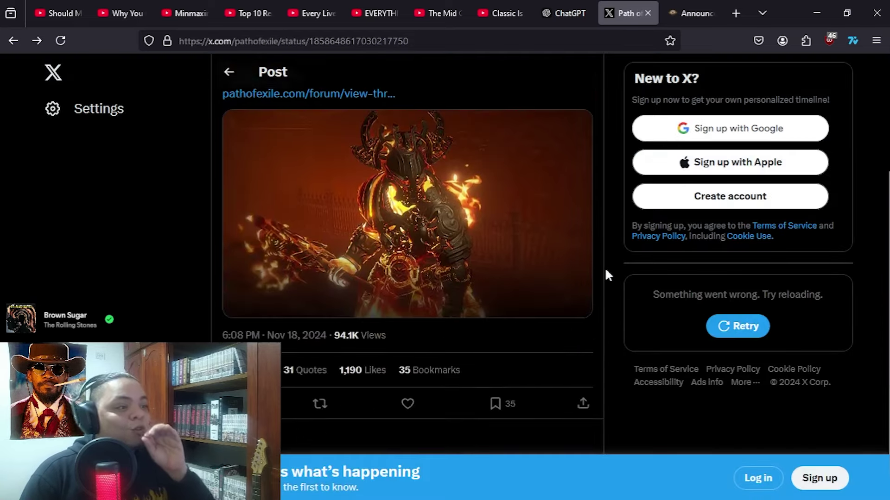
scroll(605, 266, "up", 5)
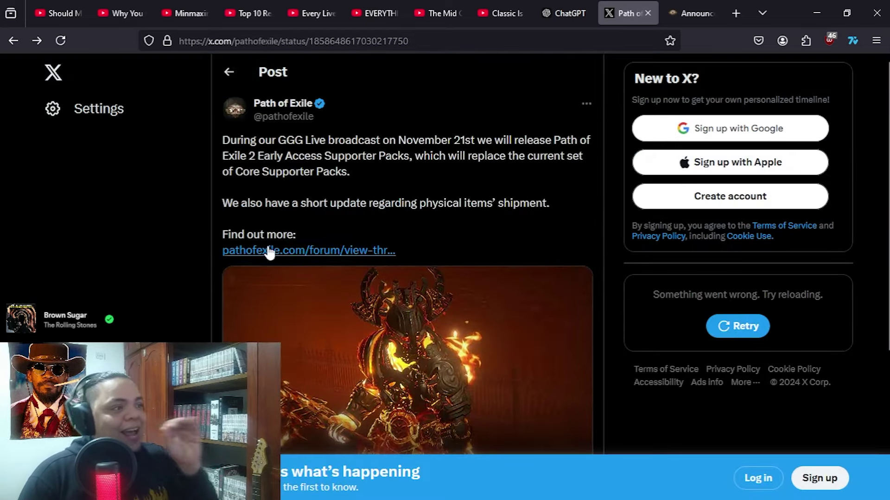
scroll(387, 421, "down", 3)
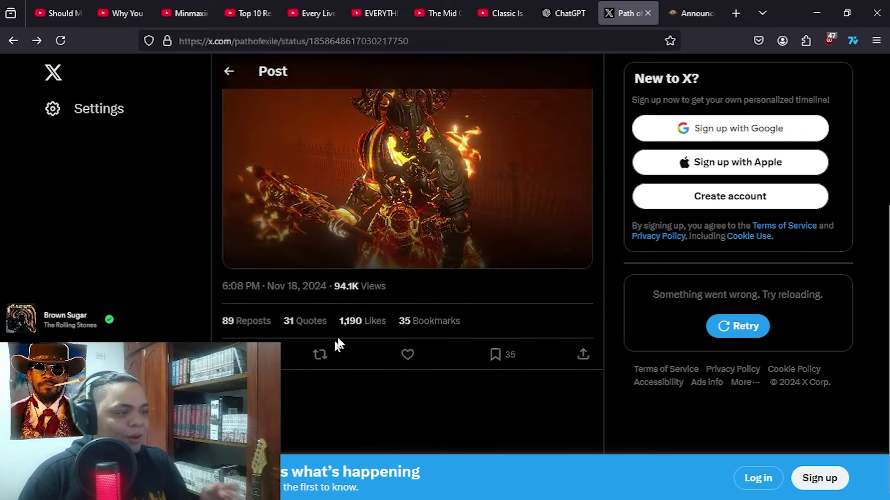
scroll(518, 337, "up", 3)
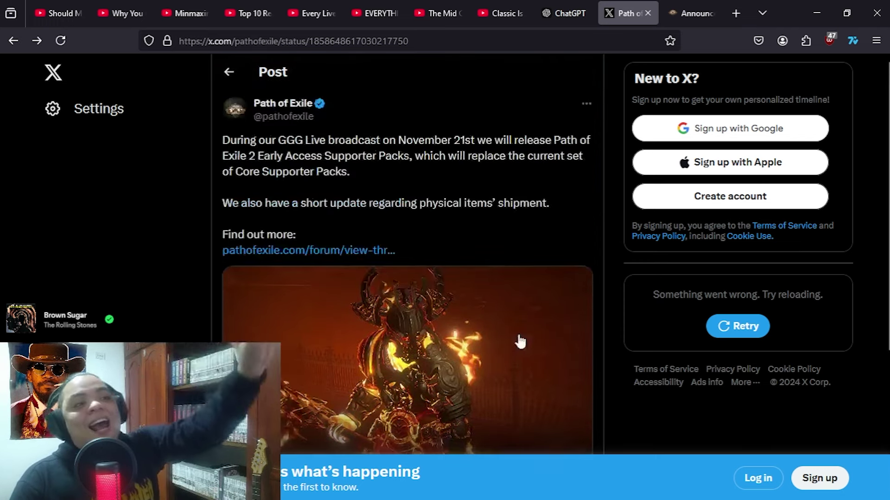
left_click(263, 109)
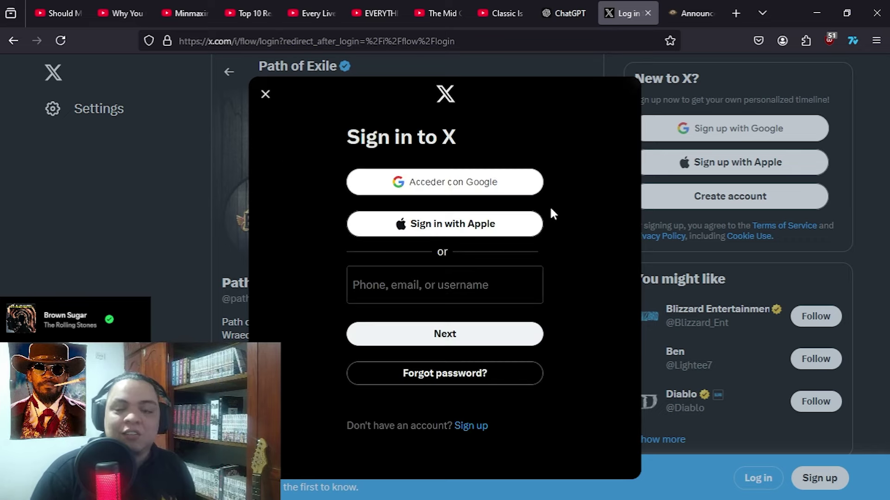
left_click(263, 94)
scroll(468, 300, "down", 5)
scroll(520, 295, "up", 3)
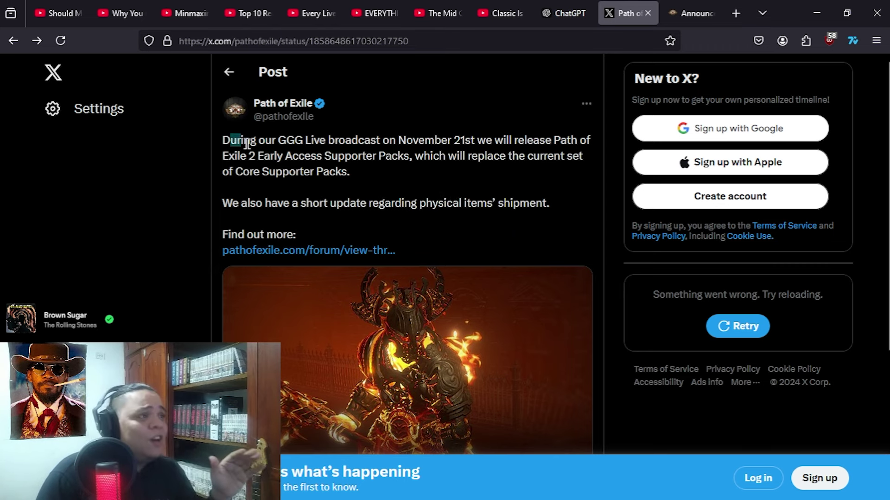
- Highlight the post's Early Access Supporter Packs announcement sentence and its broadcast date
left_click_drag(243, 142, 414, 148)
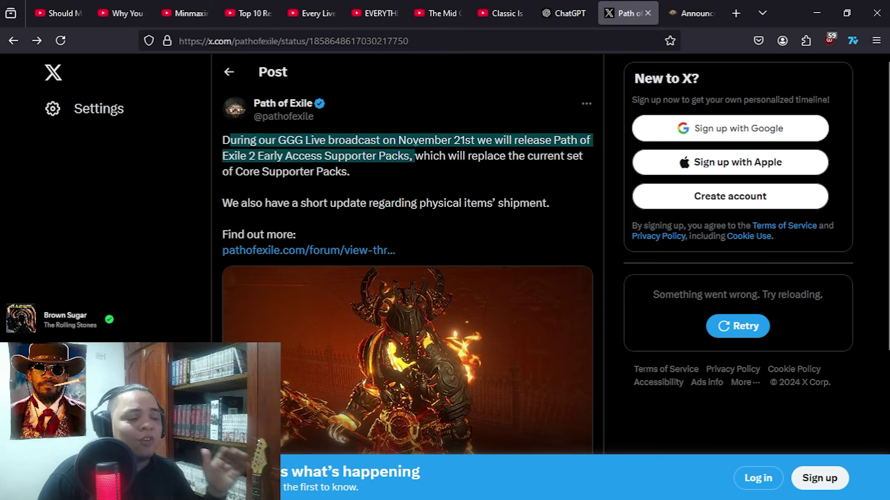
left_click_drag(455, 151, 475, 142)
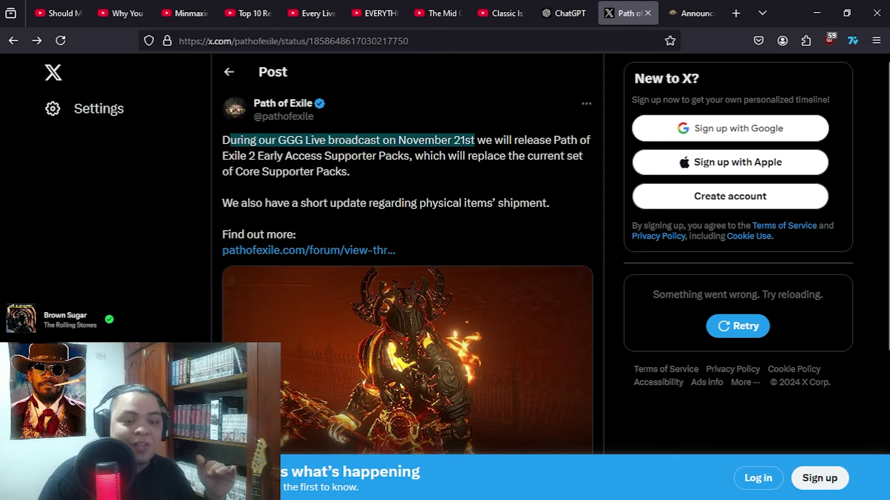
left_click(468, 158)
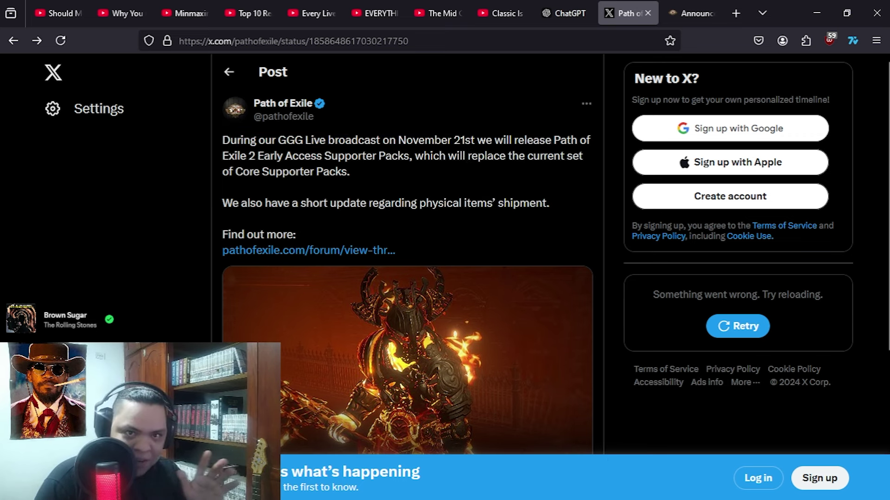
left_click_drag(477, 140, 514, 139)
left_click(515, 140)
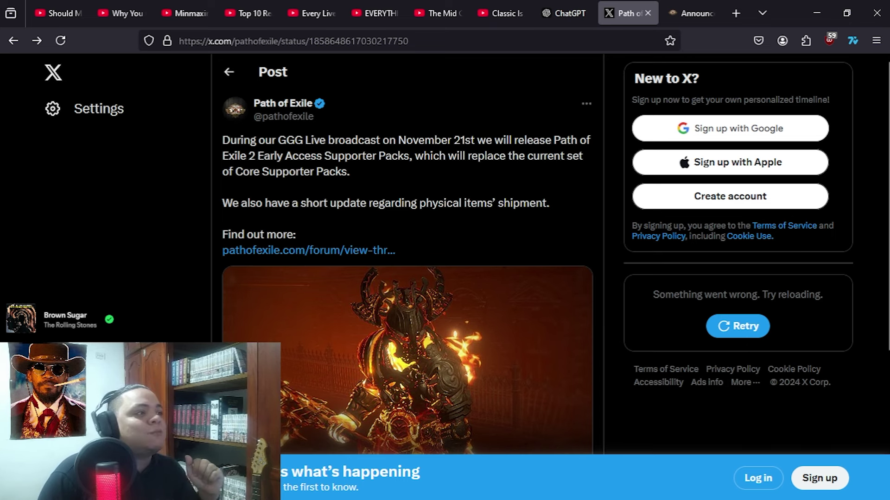
- Highlight the physical items shipment update, then switch to the 'Core Supporter Packs End Soon' tab
left_click_drag(333, 164, 401, 153)
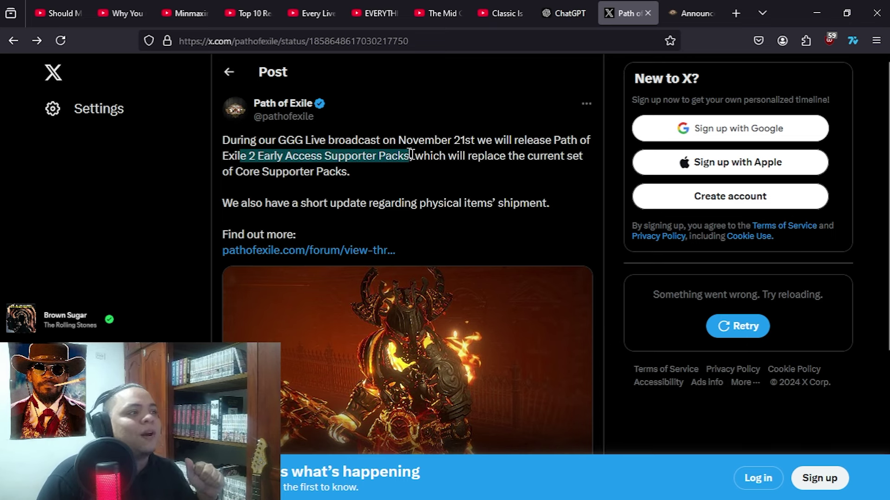
left_click(410, 155)
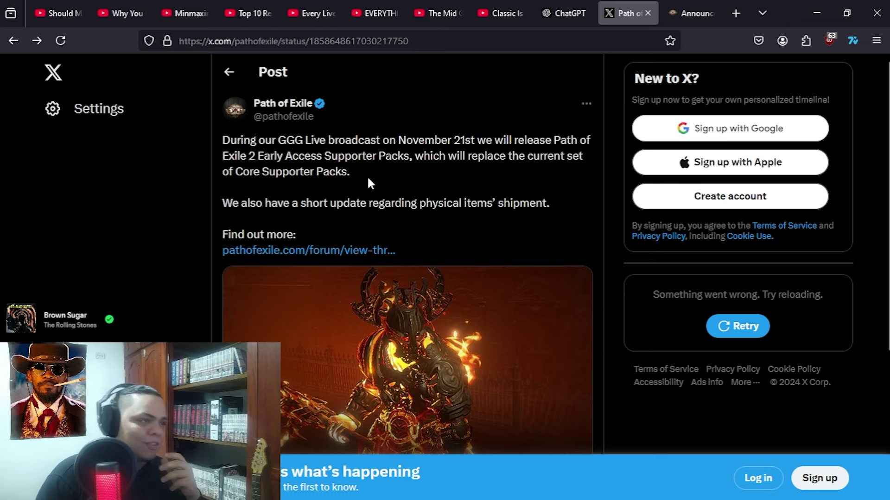
left_click_drag(256, 203, 407, 206)
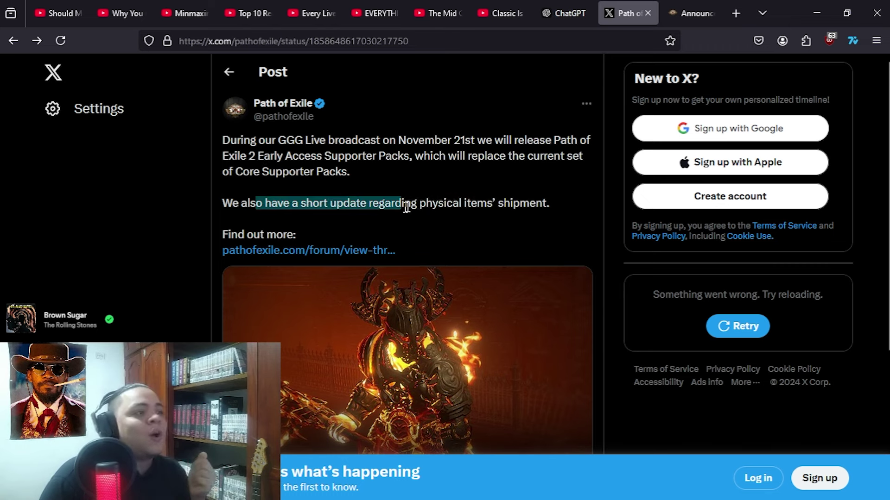
left_click(471, 205)
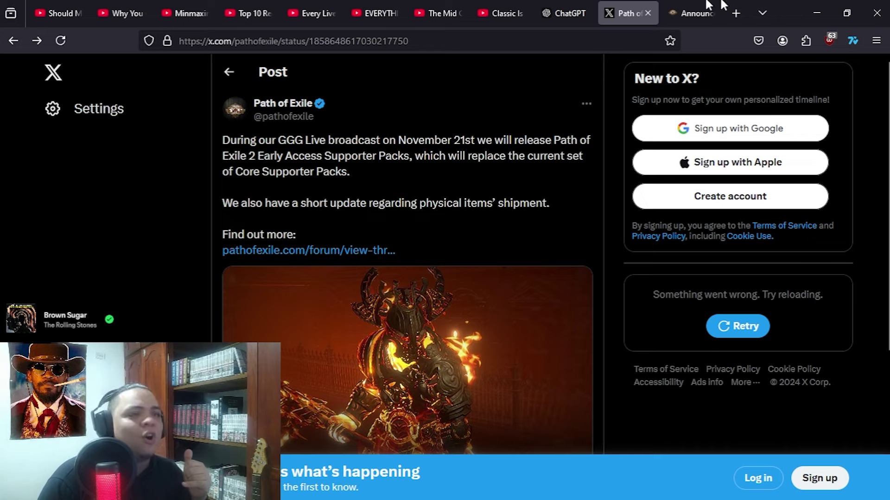
left_click(695, 12)
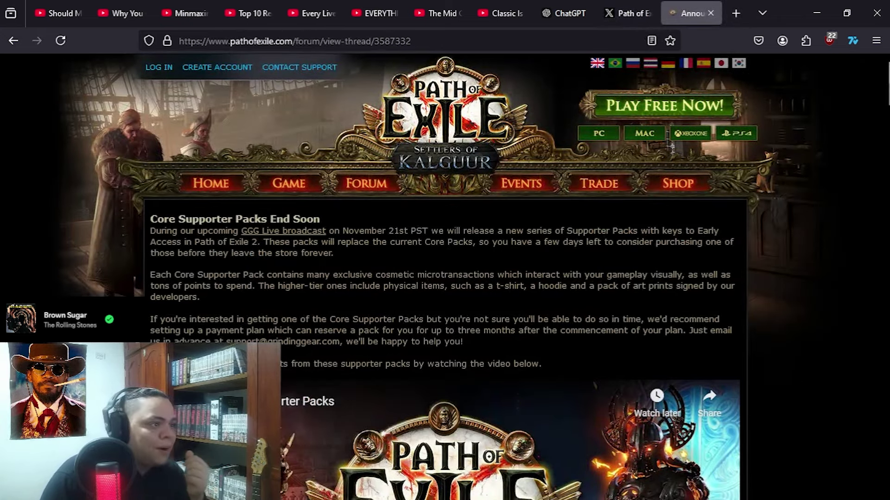
scroll(424, 307, "down", 2)
left_click_drag(188, 208, 436, 207)
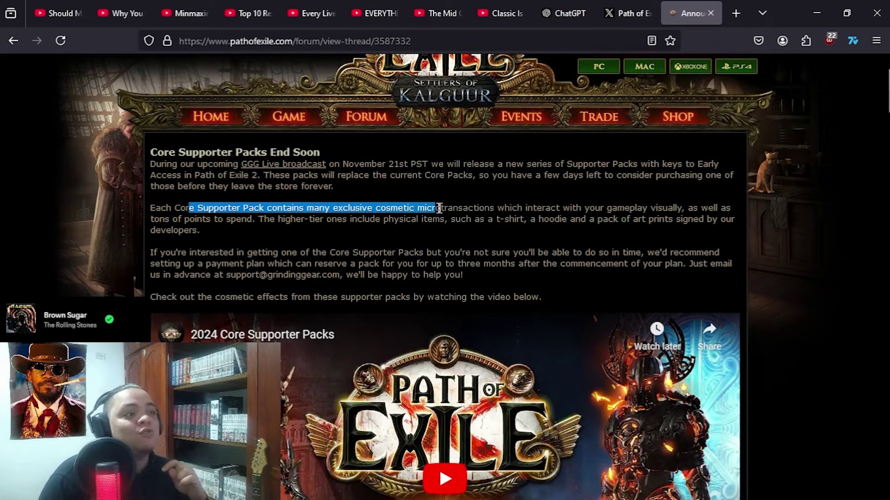
mouse_move(455, 206)
left_mouse_down()
mouse_move(685, 209)
mouse_move(264, 231)
mouse_move(508, 223)
mouse_move(563, 237)
left_mouse_up()
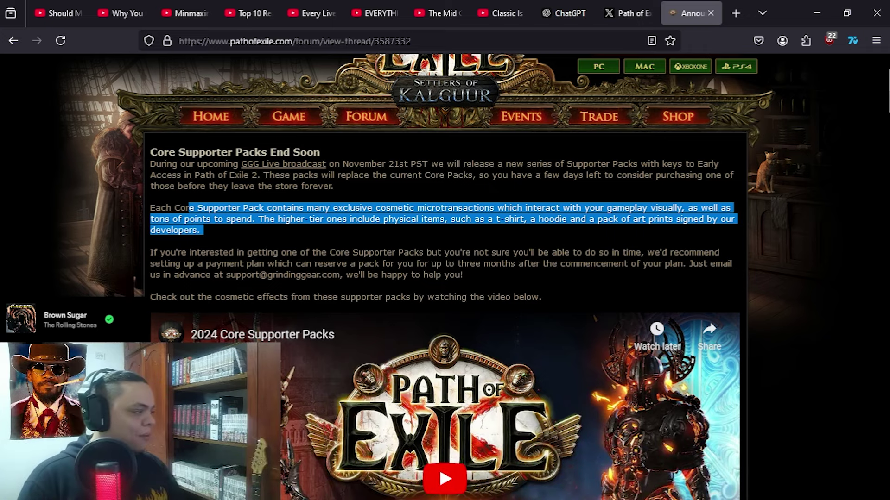
left_click(356, 243)
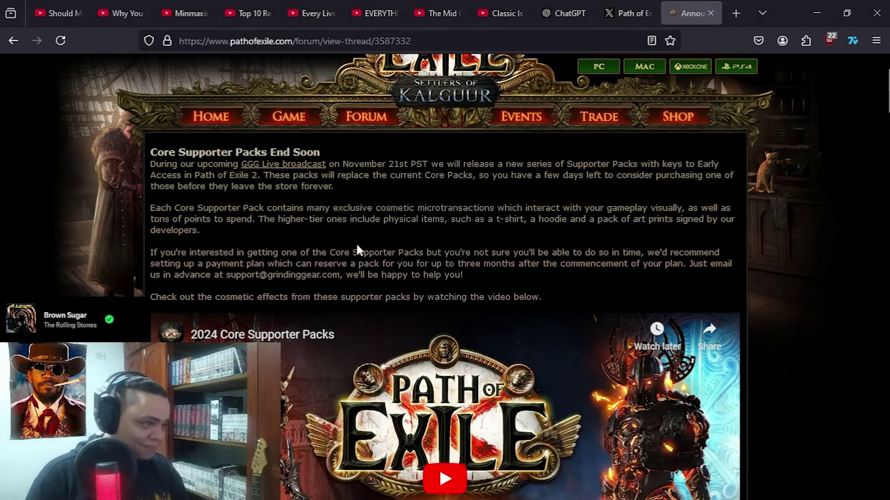
left_click_drag(189, 253, 298, 264)
left_click(309, 273)
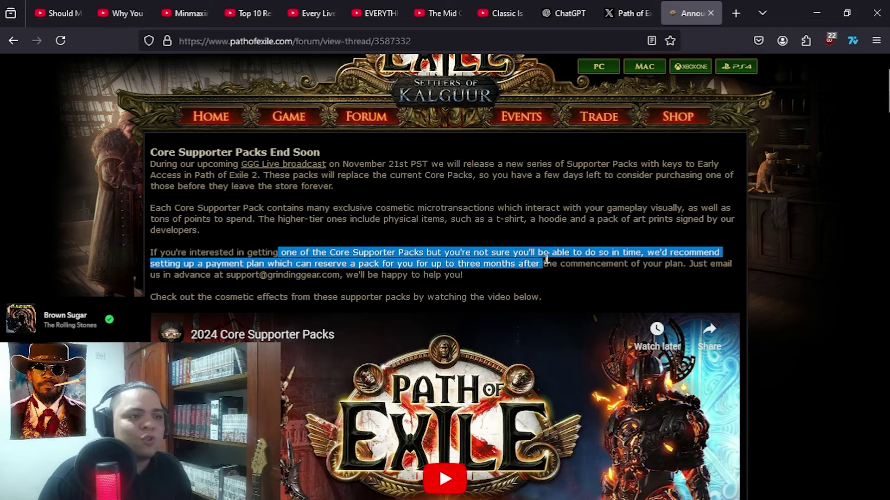
left_click_drag(318, 256, 601, 253)
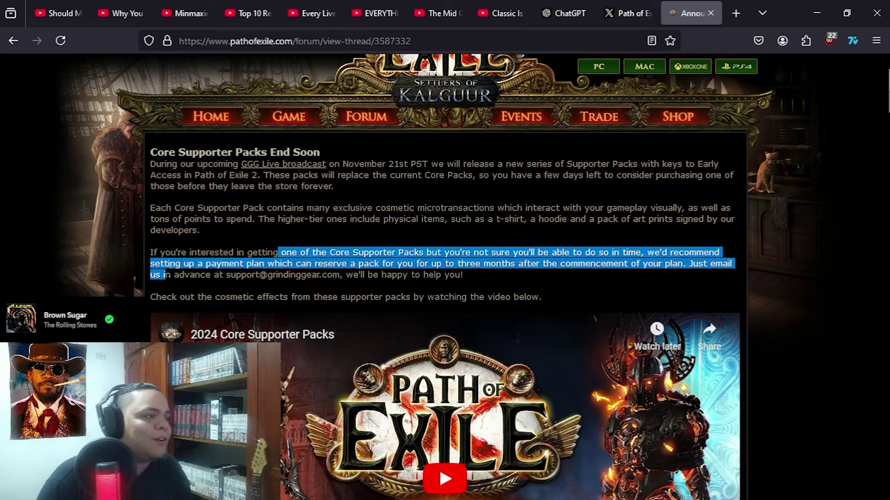
mouse_move(646, 254)
left_mouse_down()
mouse_move(285, 258)
mouse_move(397, 274)
mouse_move(209, 275)
mouse_move(423, 254)
mouse_move(590, 283)
left_mouse_up()
left_click(591, 284)
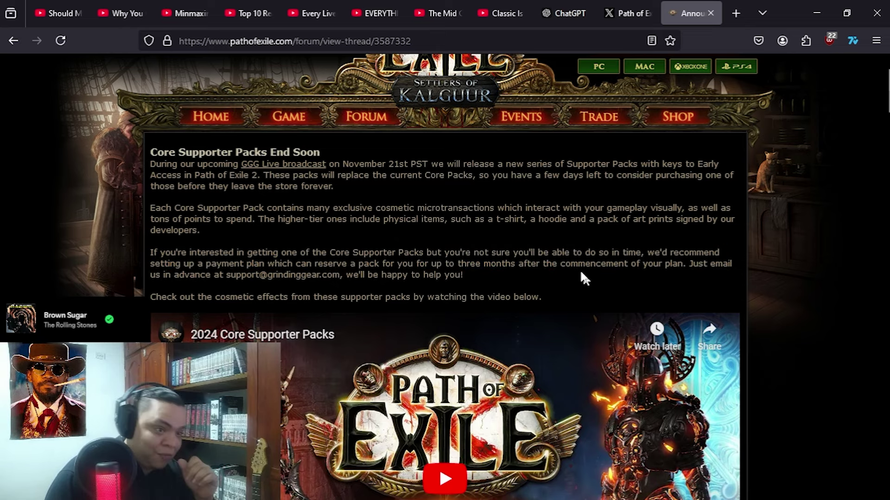
left_click_drag(487, 253, 507, 264)
left_click(549, 276)
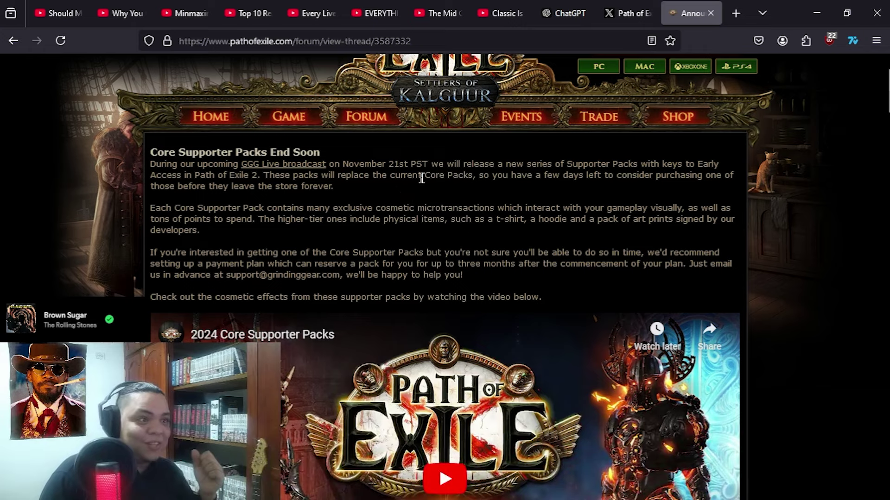
scroll(496, 202, "down", 3)
left_click(442, 241)
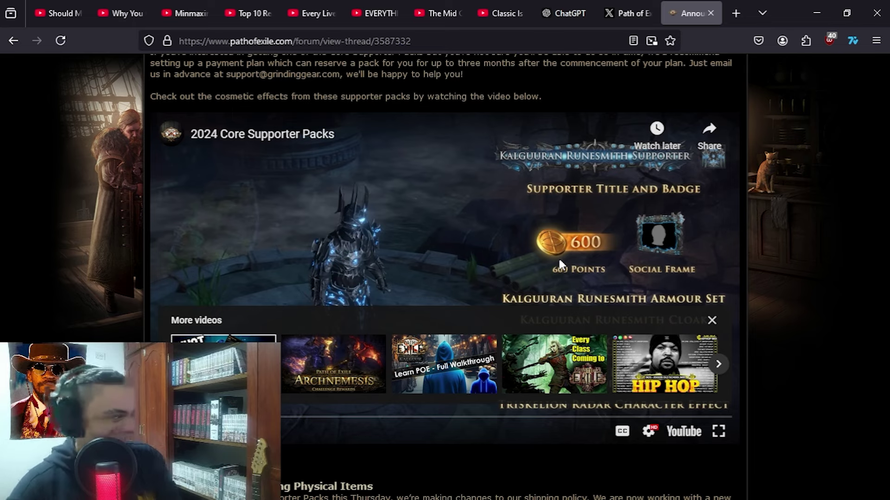
scroll(546, 300, "up", 4)
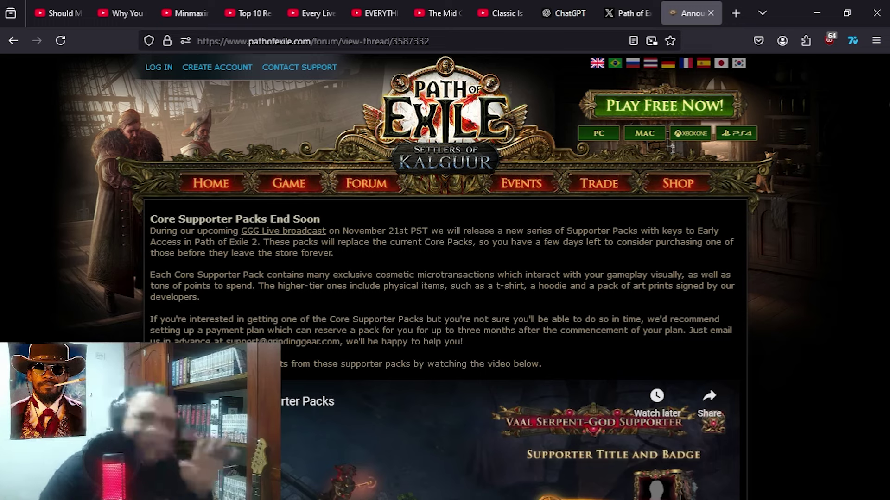
scroll(596, 305, "down", 2)
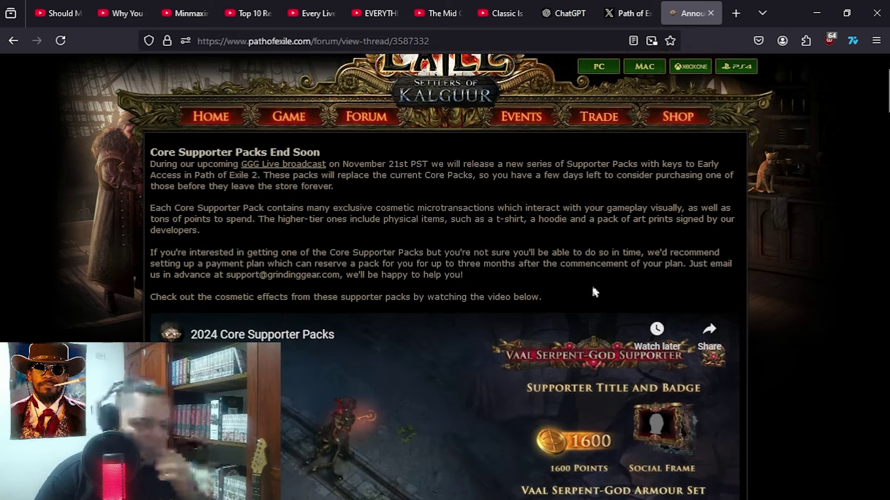
scroll(619, 198, "up", 2)
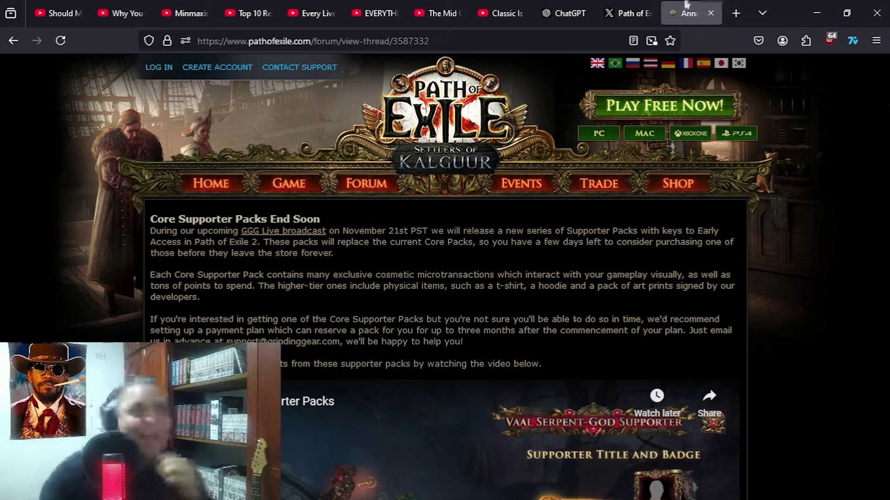
- Close the 'Core Supporter Packs End Soon' forum tab to return to the X post
left_click(709, 13)
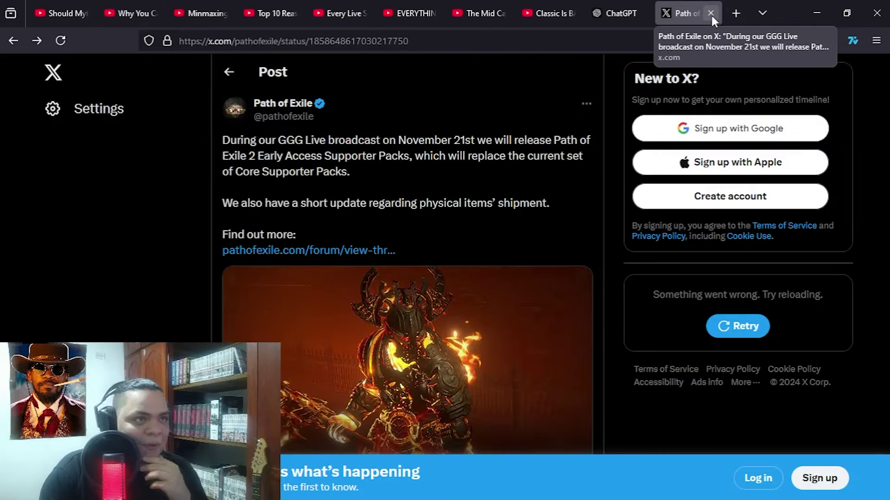